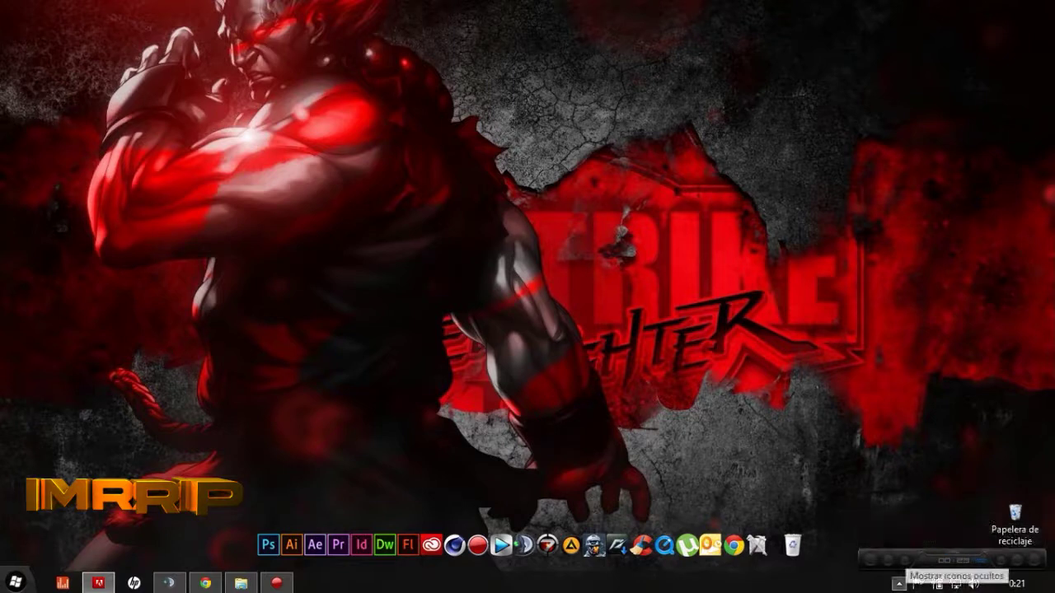
Open the main window of the Action! recorder that is running in the background.
left_click(898, 583)
right_click(935, 483)
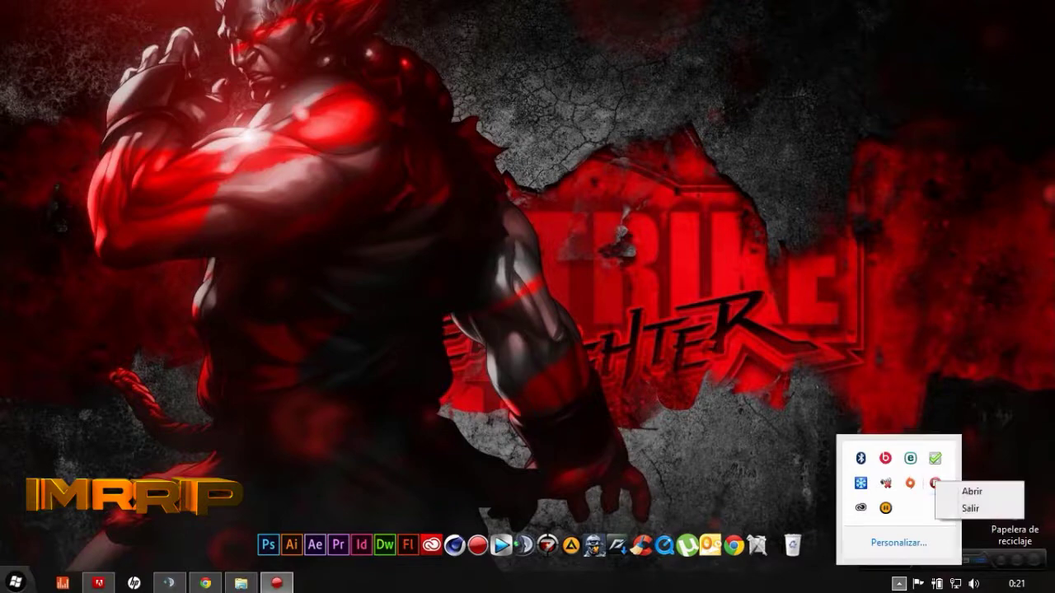
left_click(971, 491)
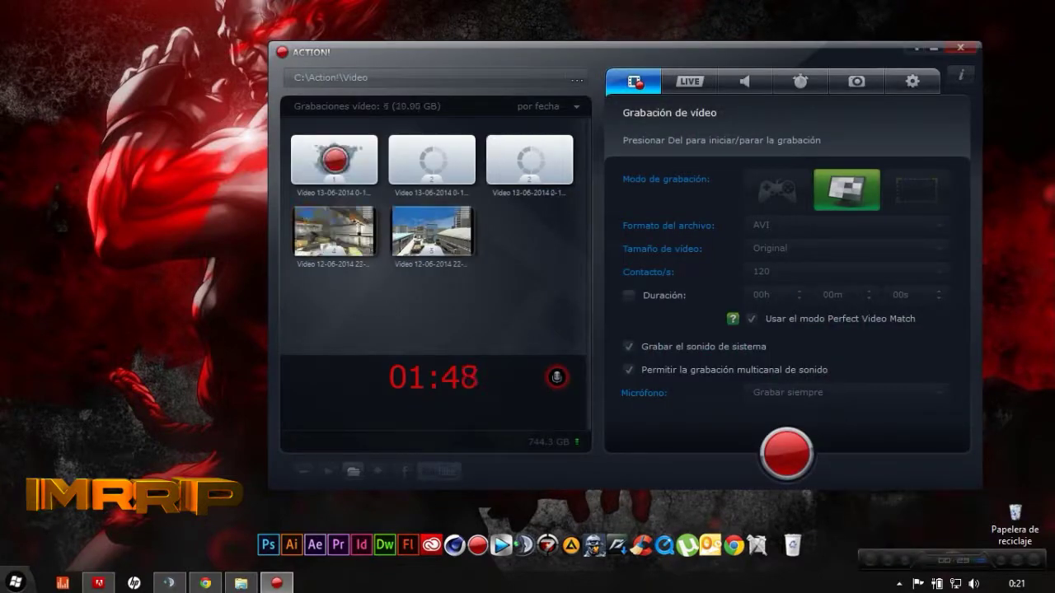
Switch to Chrome to look over the Mirillis Action! product page, and minimize the browser again.
left_click(206, 583)
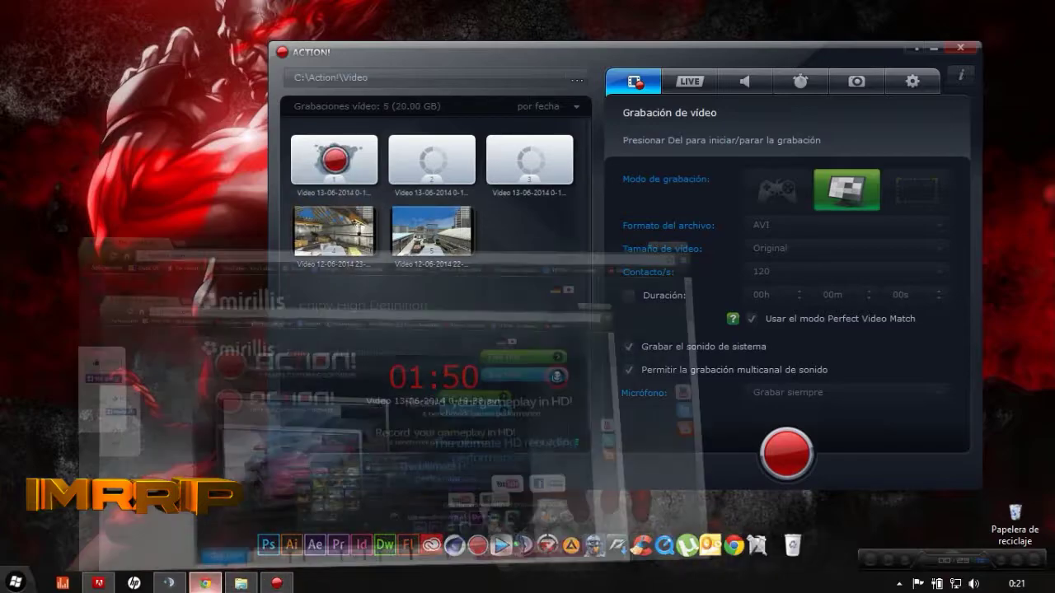
scroll(527, 318, "down", 1)
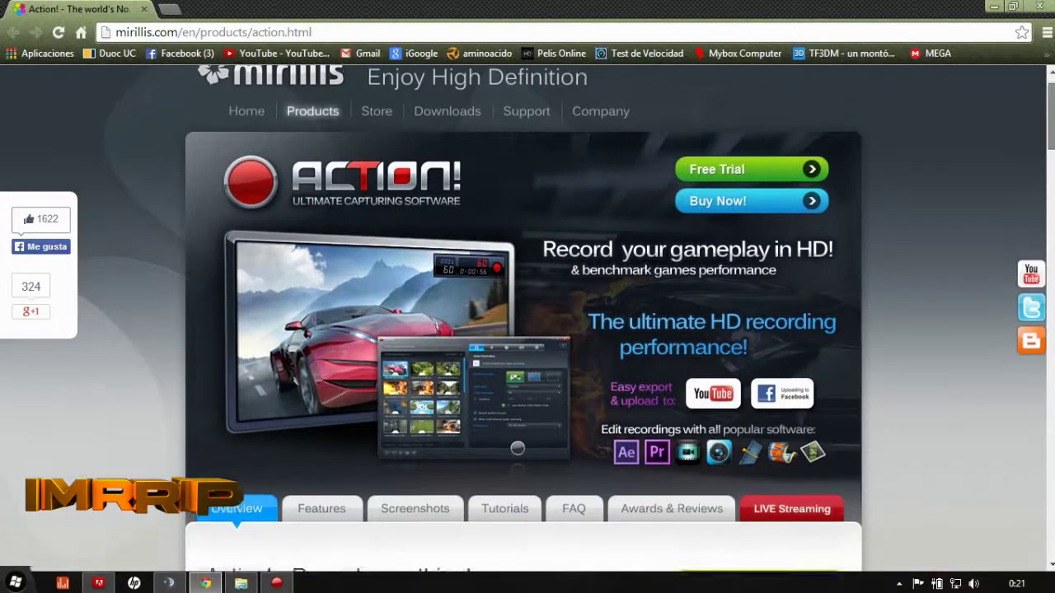
scroll(528, 319, "down", 3)
scroll(527, 319, "down", 2)
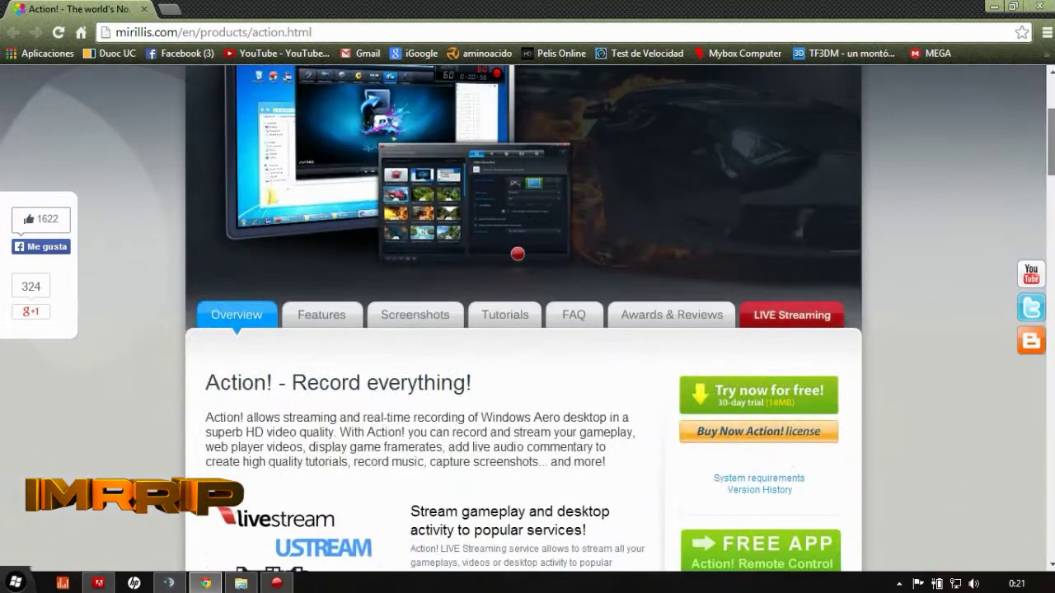
scroll(527, 319, "up", 4)
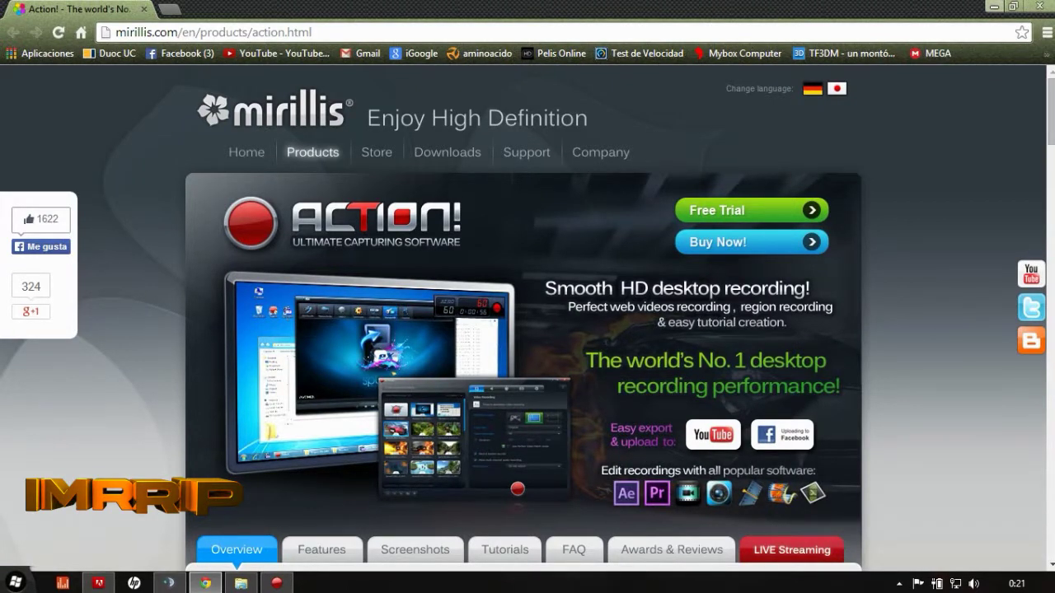
left_click(993, 6)
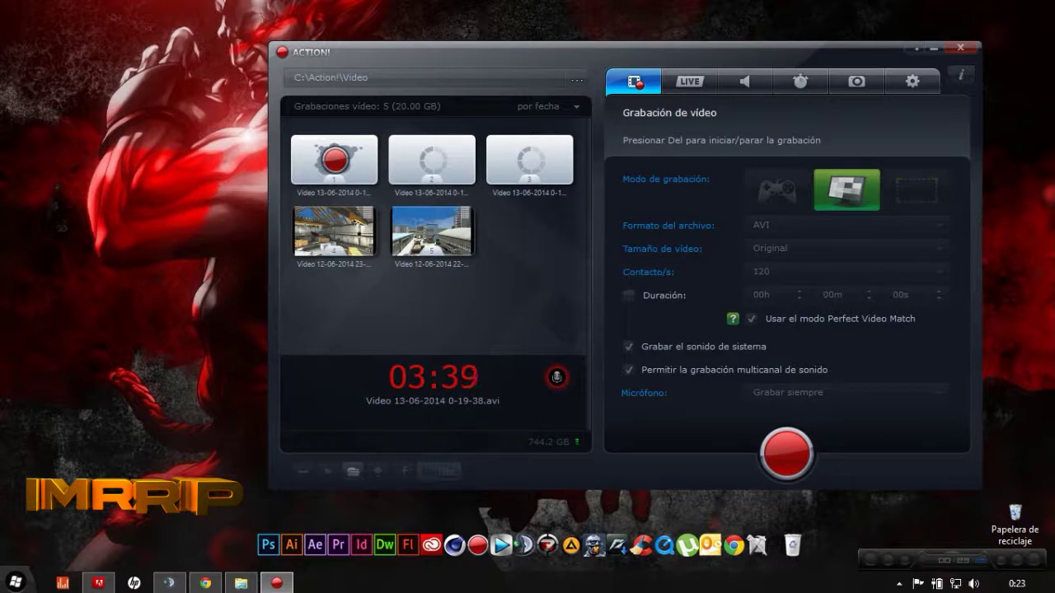
Review the recorder's live streaming, sound recording, benchmark and screenshot options.
left_click(689, 81)
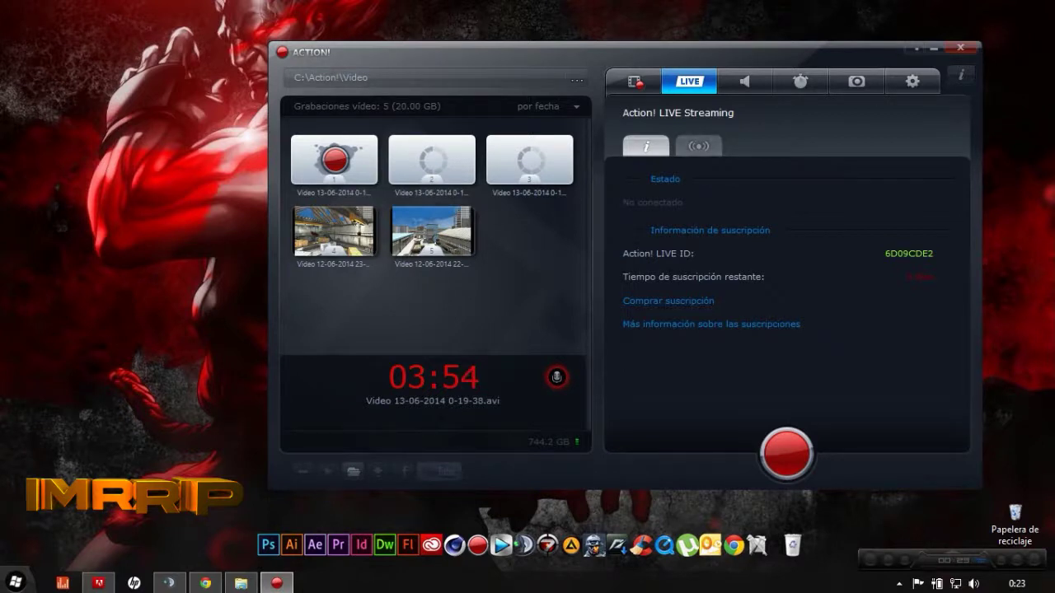
left_click(698, 146)
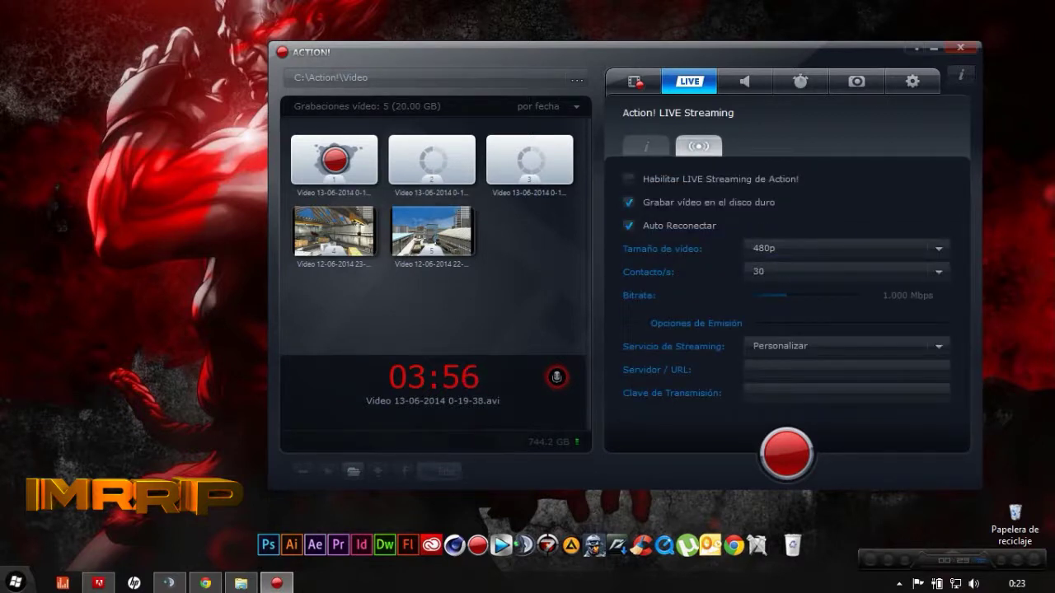
left_click(744, 81)
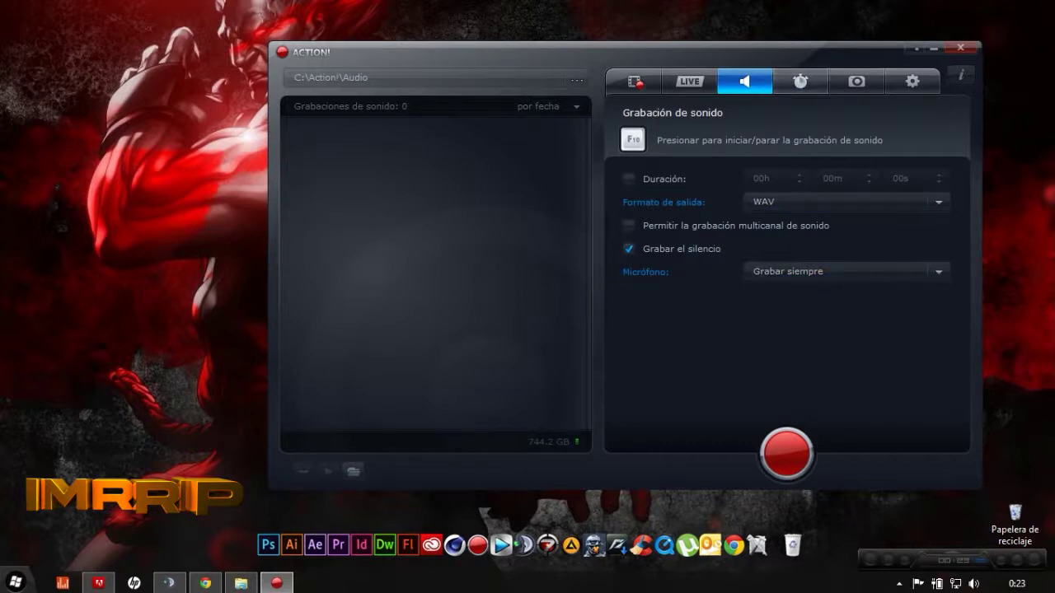
left_click(800, 81)
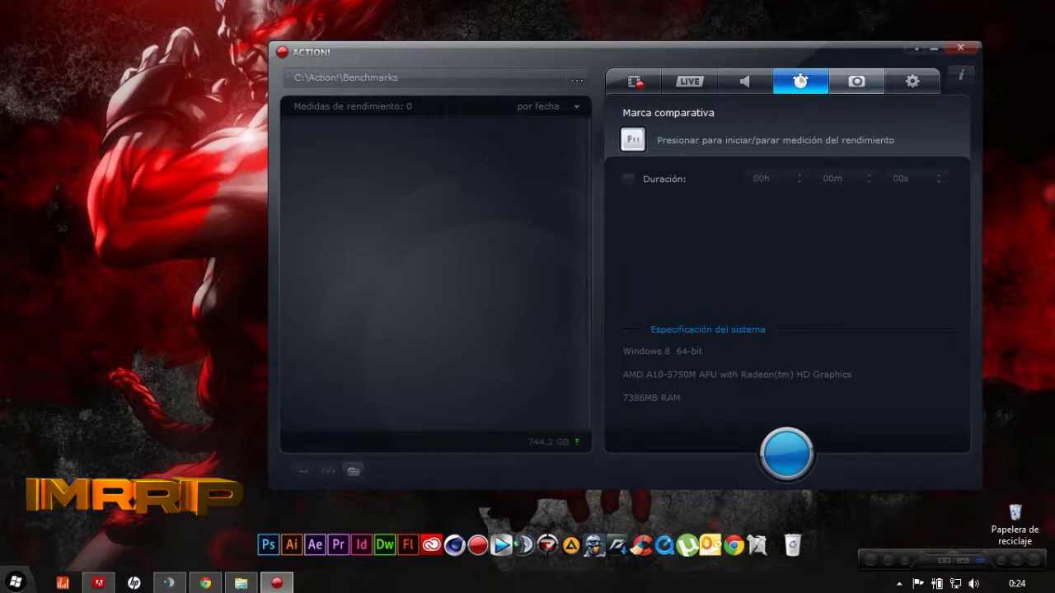
left_click(857, 81)
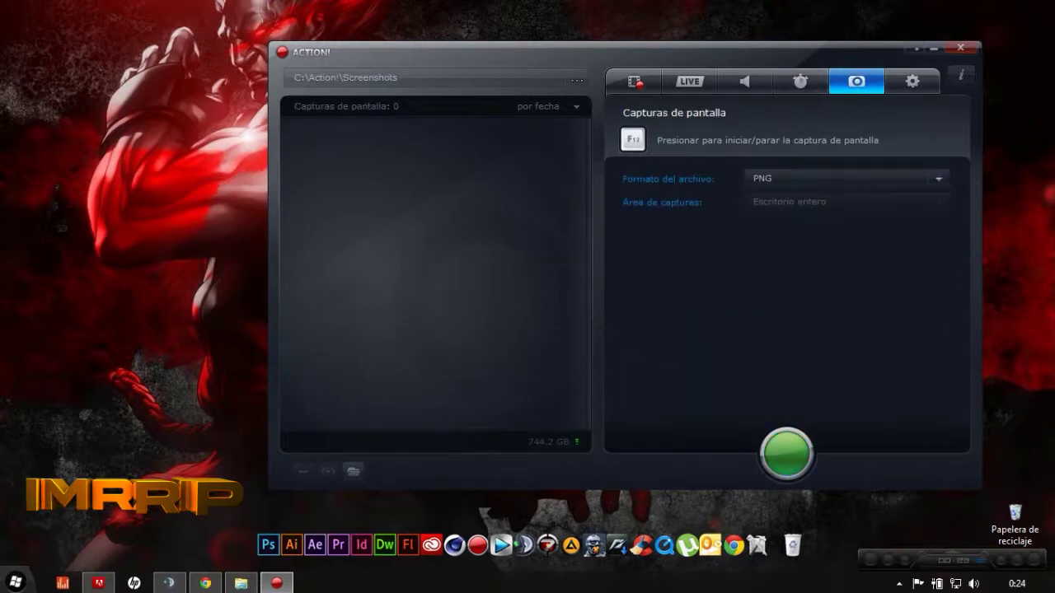
Select Normal as the video quality in the video recording settings.
left_click(911, 80)
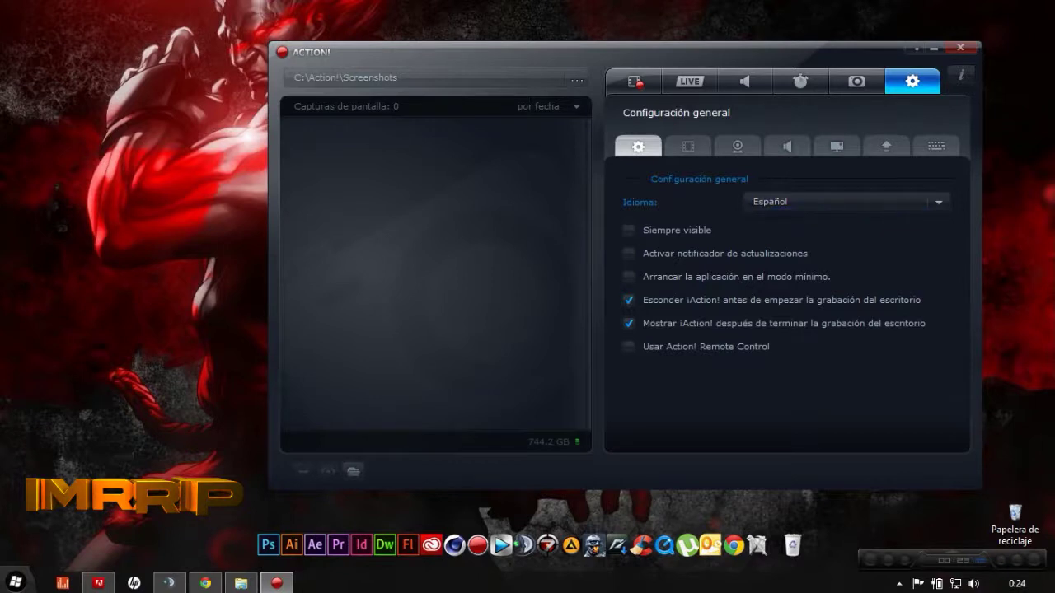
left_click(688, 146)
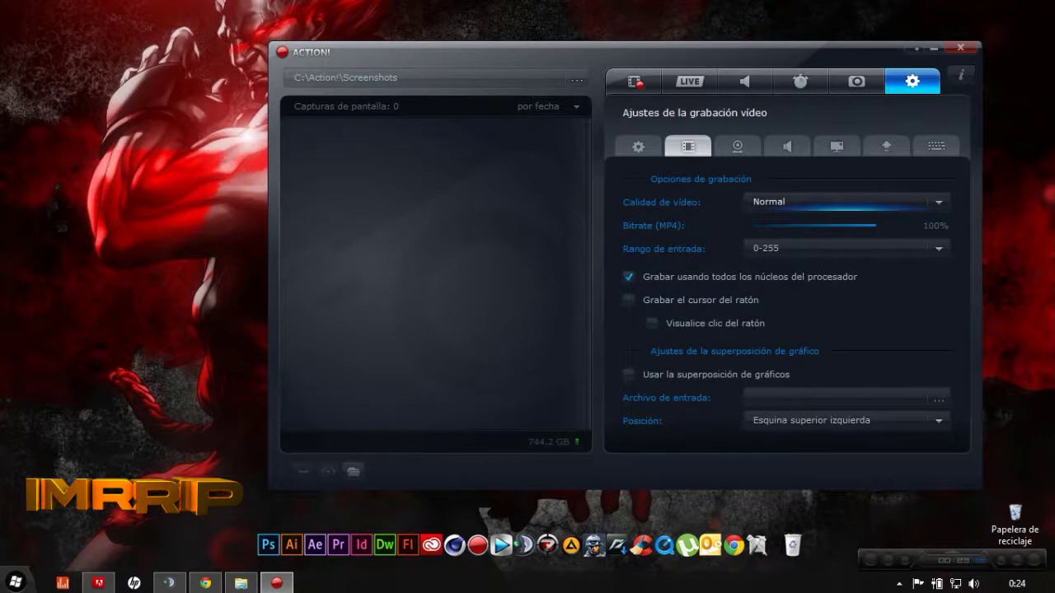
left_click(844, 202)
left_click(767, 233)
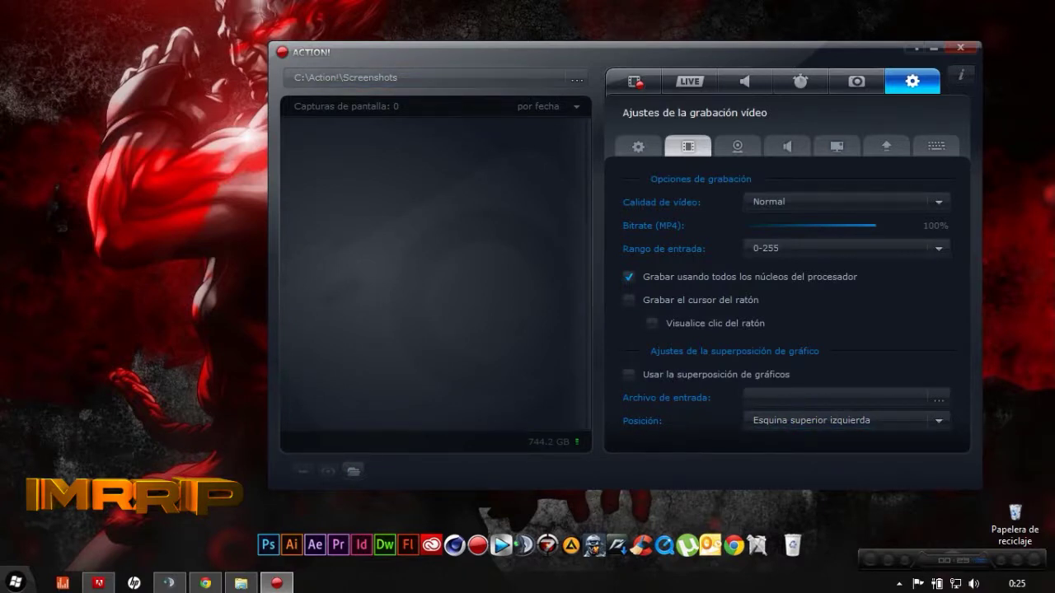
Examine the webcam and sound settings, shifting the recorder window slightly on the desktop.
left_click(737, 145)
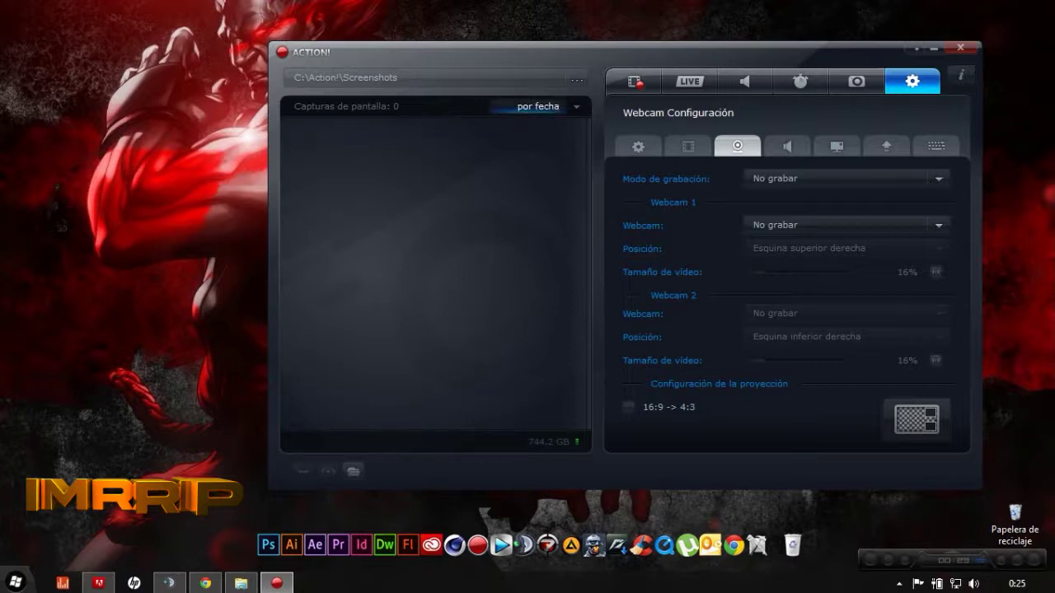
left_click_drag(591, 54, 640, 33)
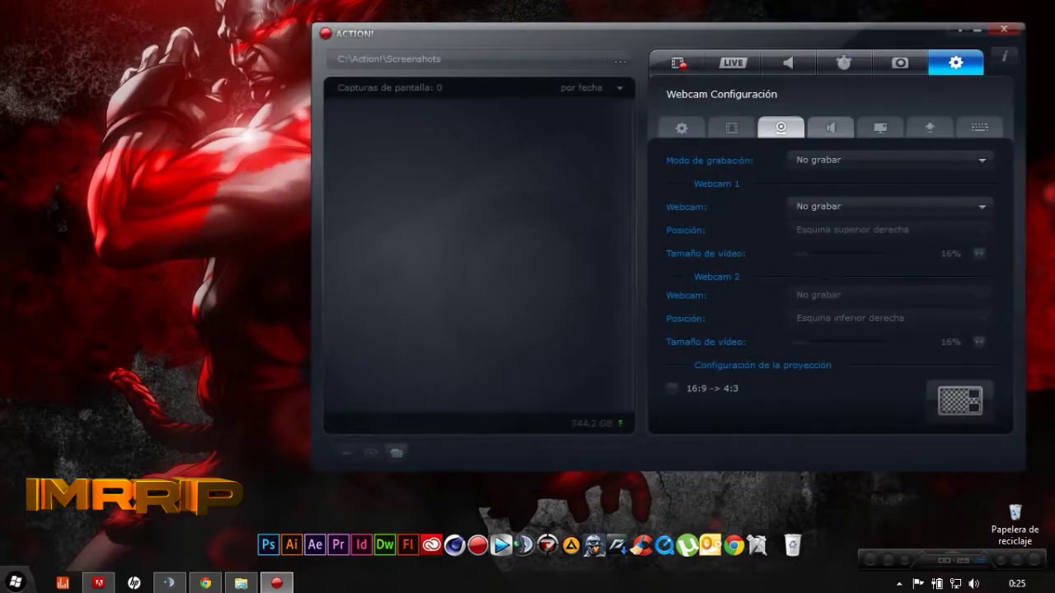
left_click(830, 127)
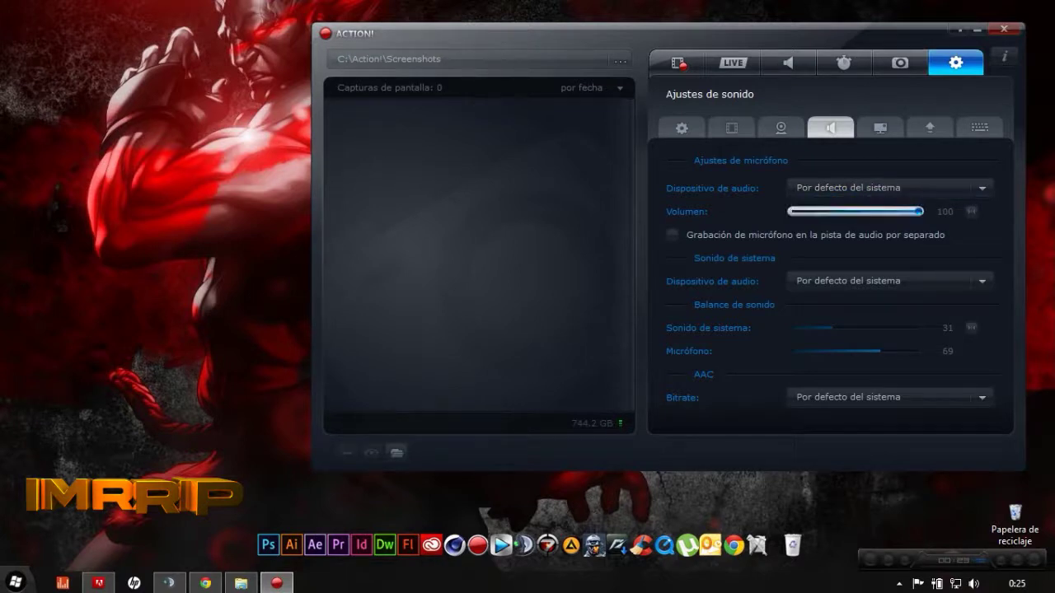
Try the option that records the microphone on a separate audio track, switching it on and back off.
left_click(672, 235)
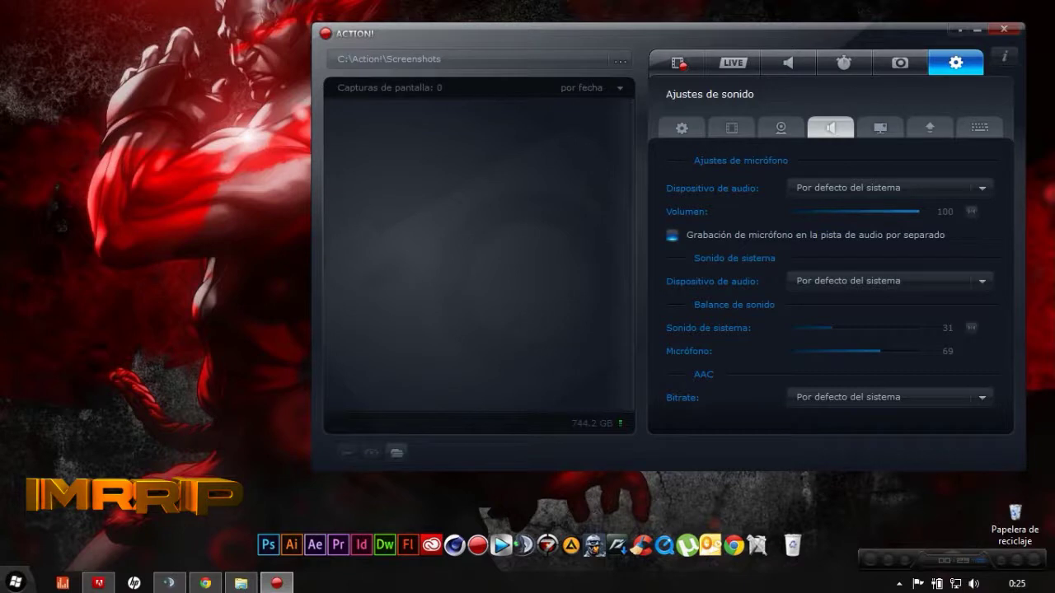
left_click(672, 235)
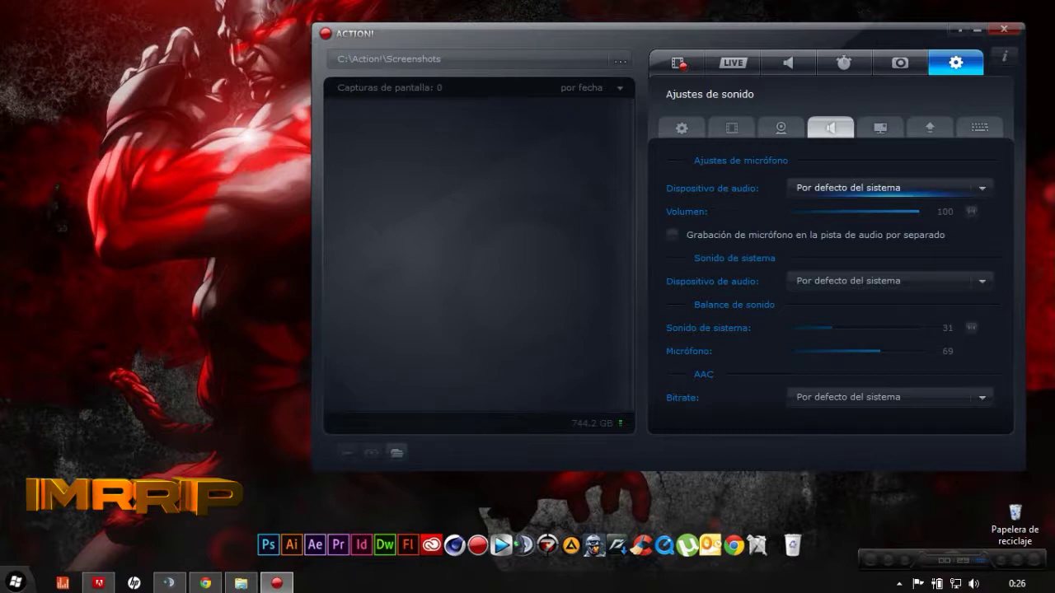
left_click(671, 235)
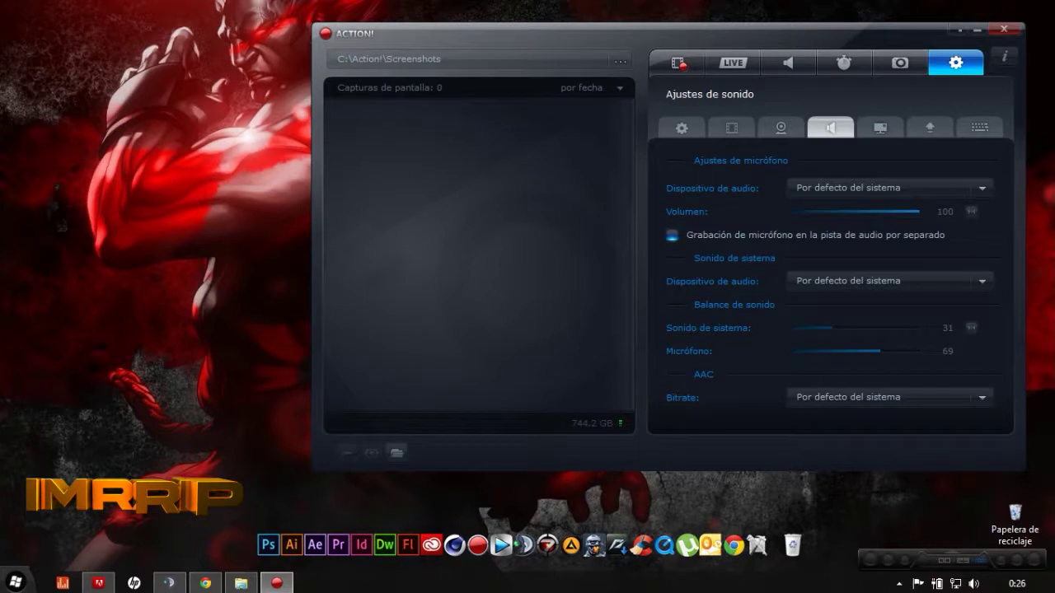
left_click(672, 235)
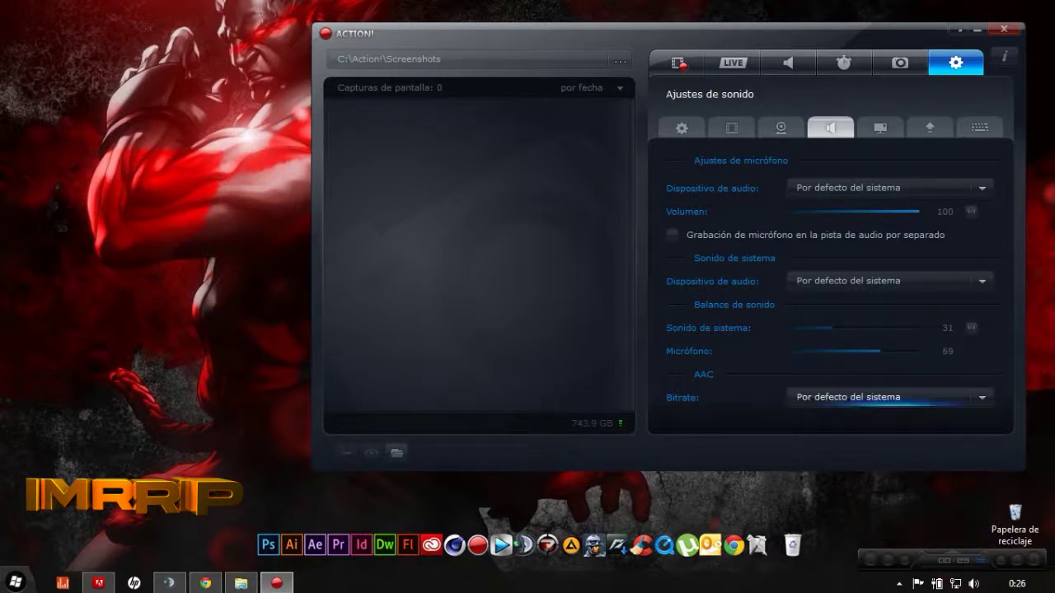
Review the HUD, export and hotkey settings, including the hotkey for resetting the average framerate.
left_click(880, 127)
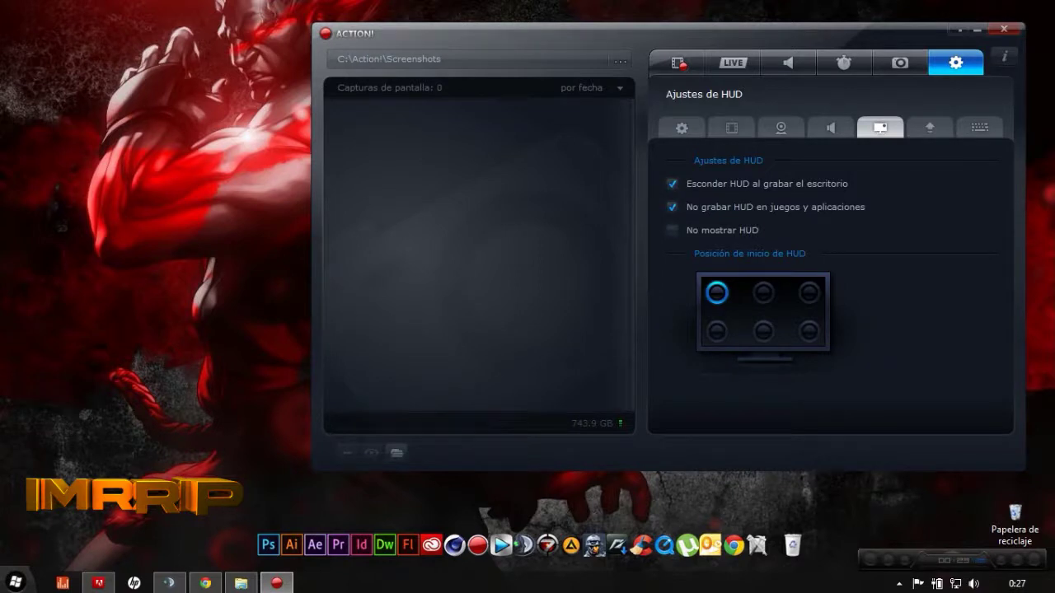
left_click(930, 127)
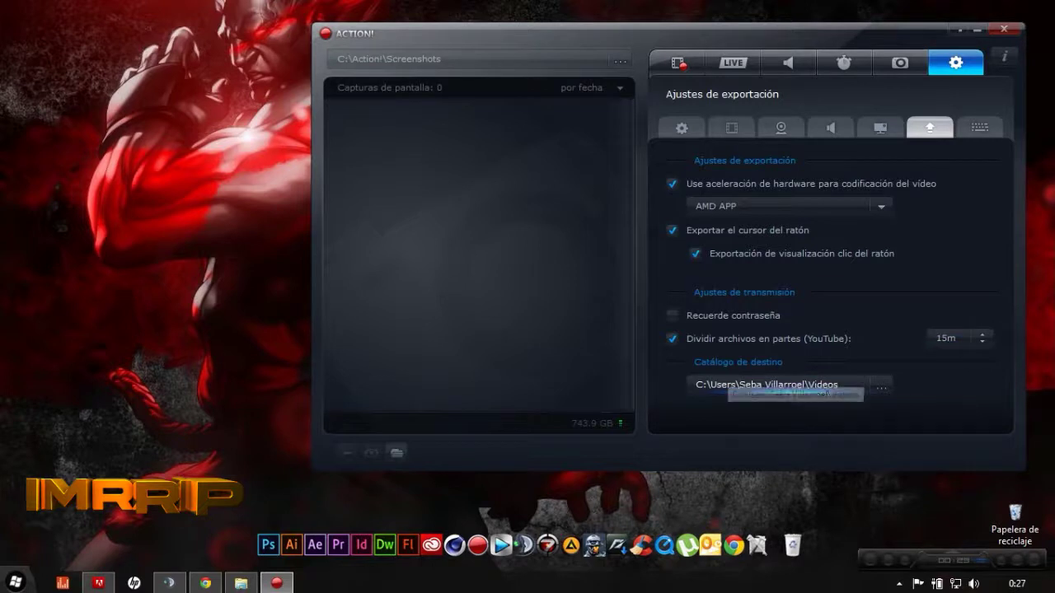
left_click(979, 127)
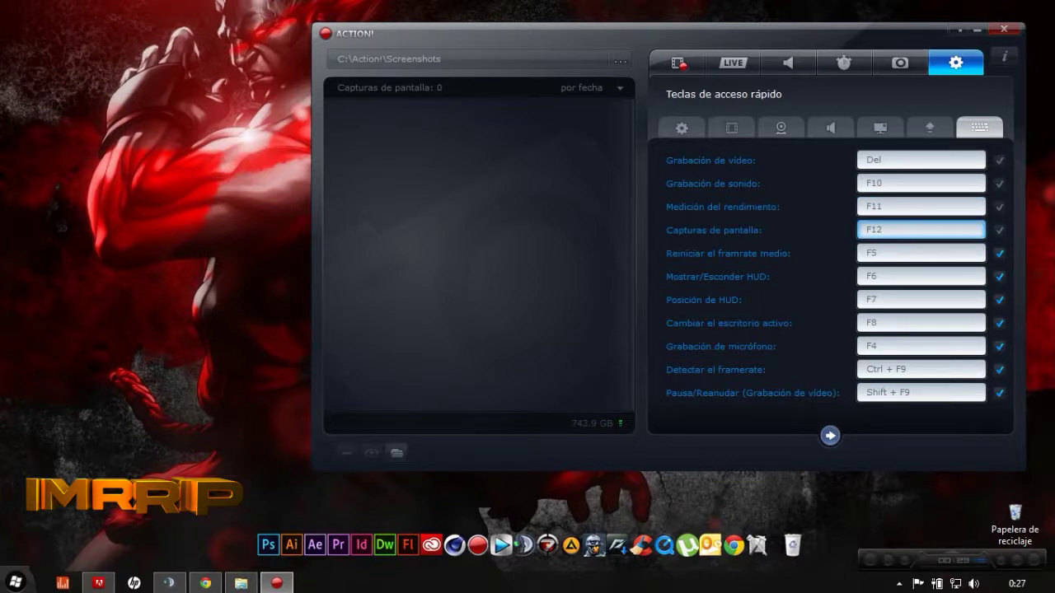
key("Tab")
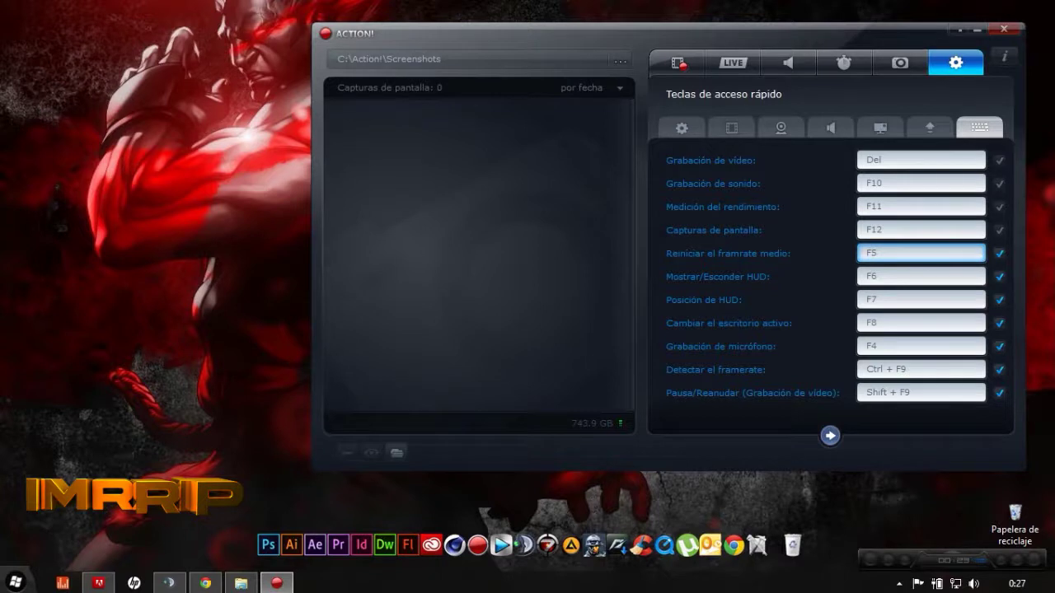
key("Tab")
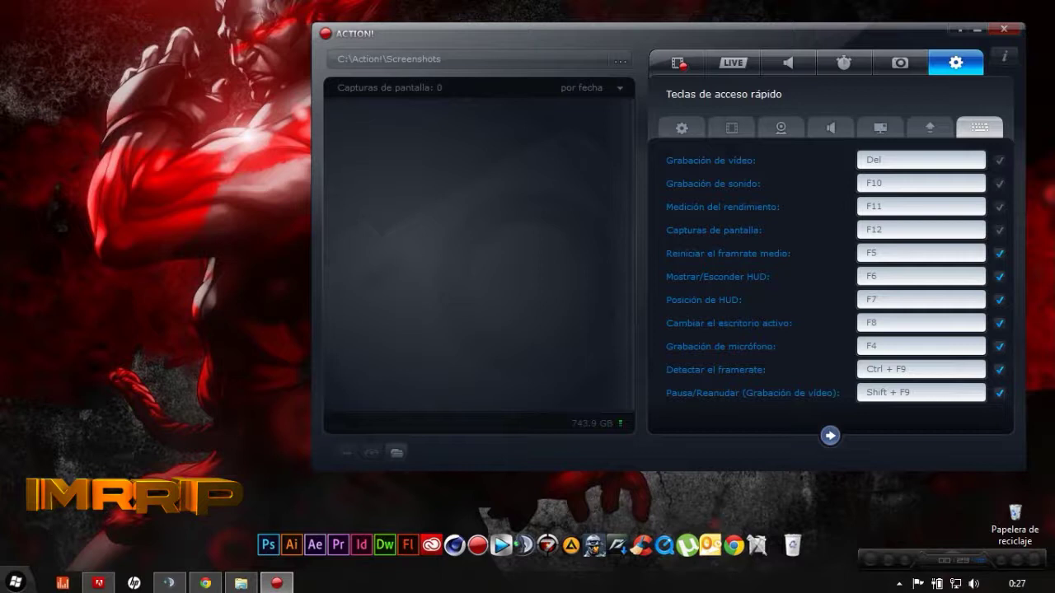
left_click(921, 253)
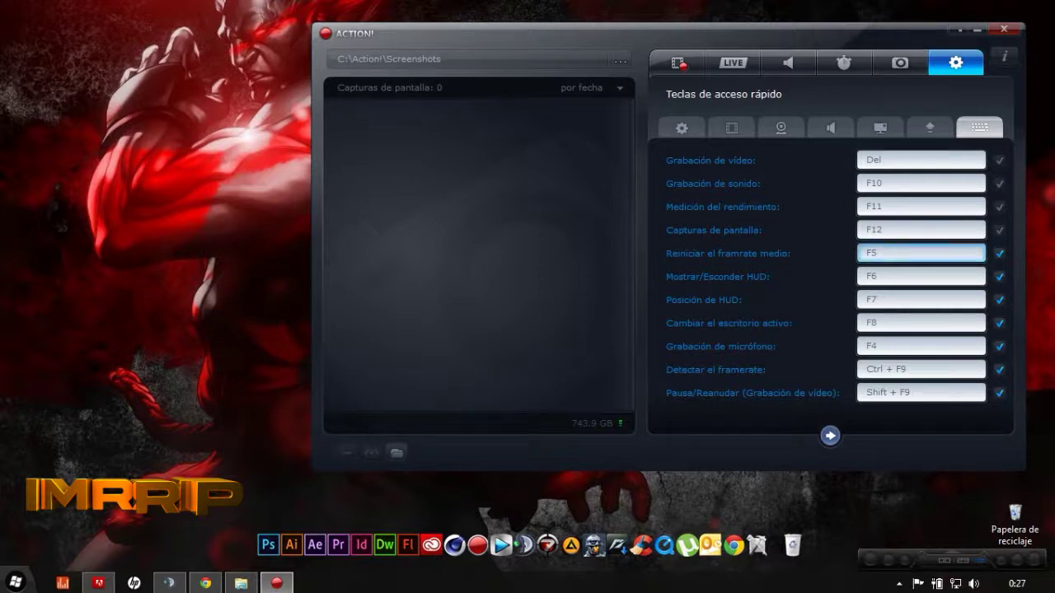
Reposition the recorder window nearer the middle of the desktop and minimize it.
left_click_drag(793, 36, 782, 37)
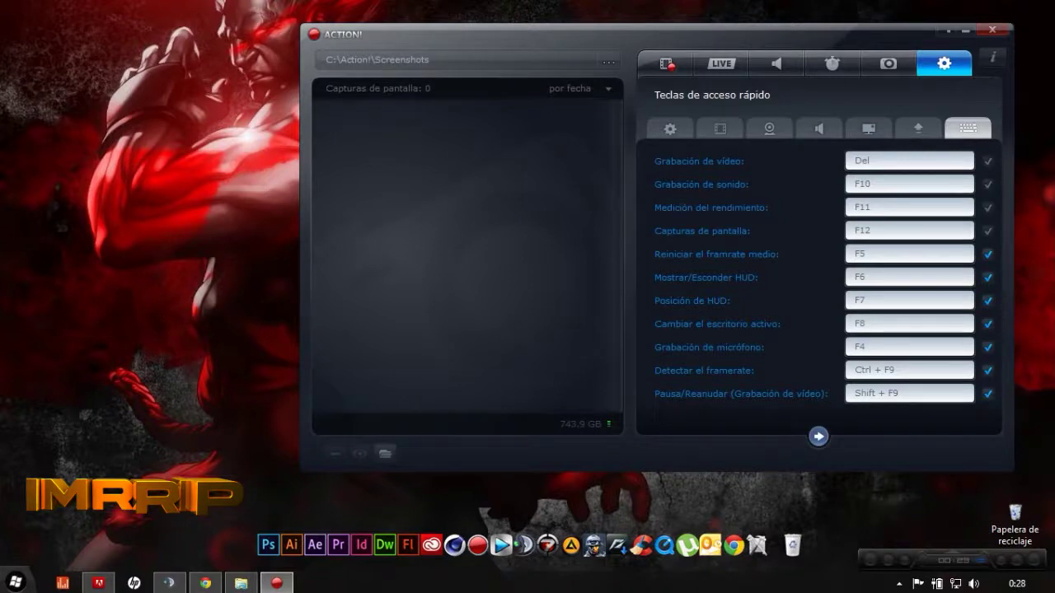
left_click_drag(704, 36, 709, 37)
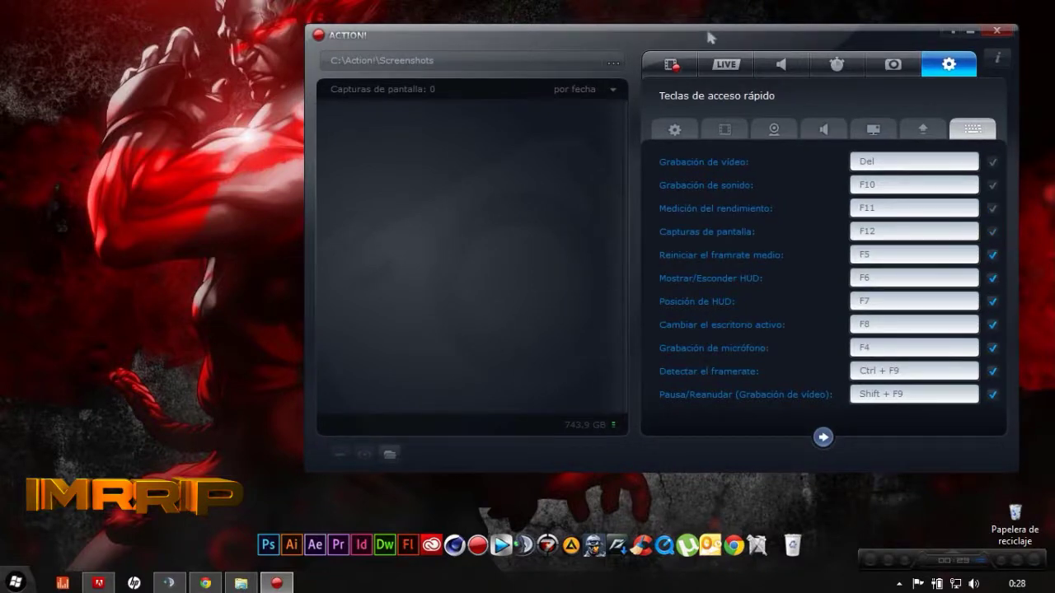
left_click_drag(709, 37, 653, 46)
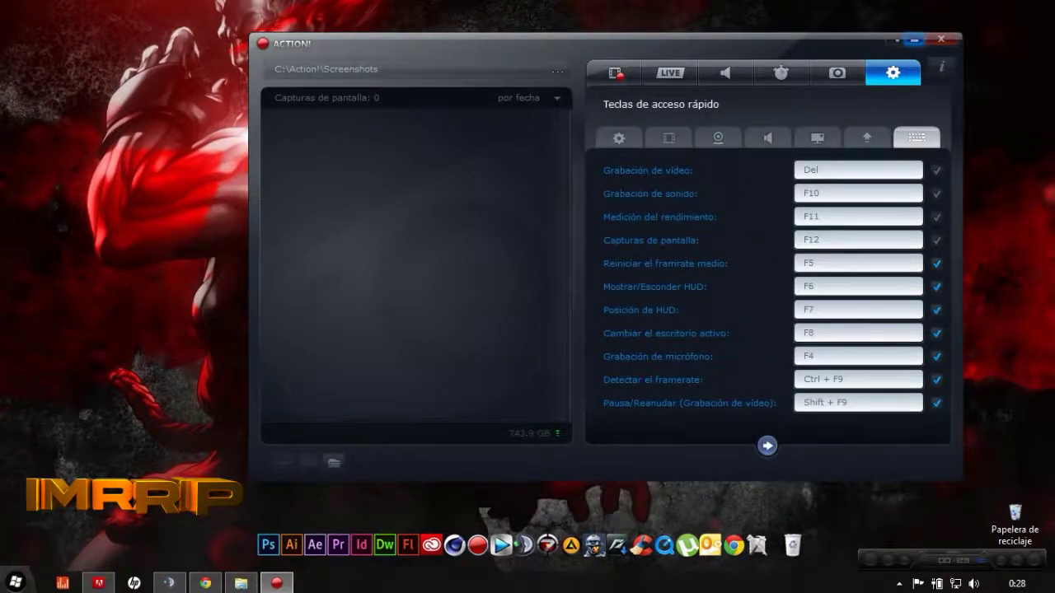
left_click(914, 39)
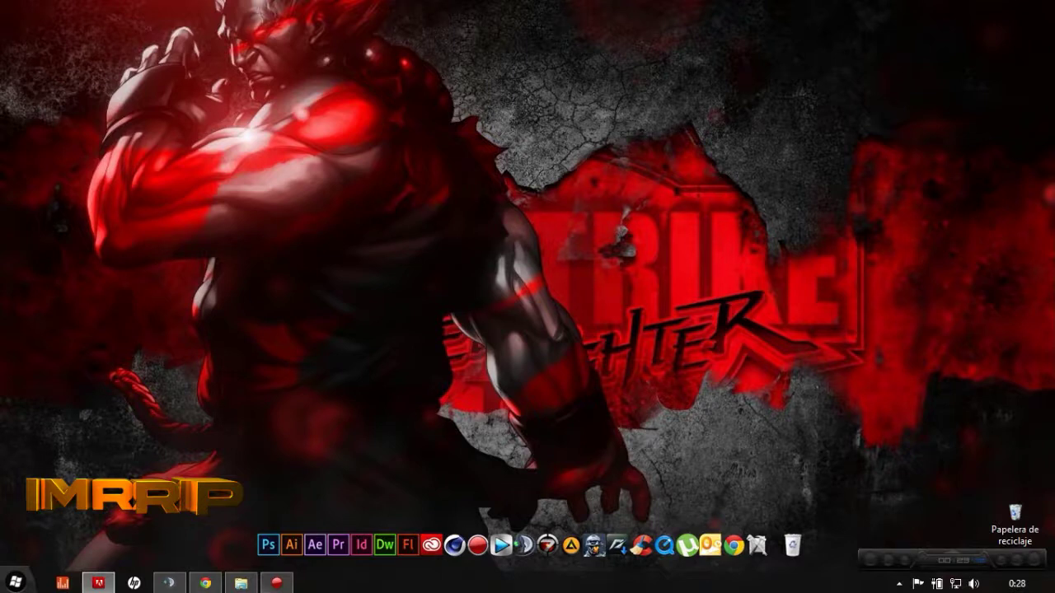
mouse_move(889, 559)
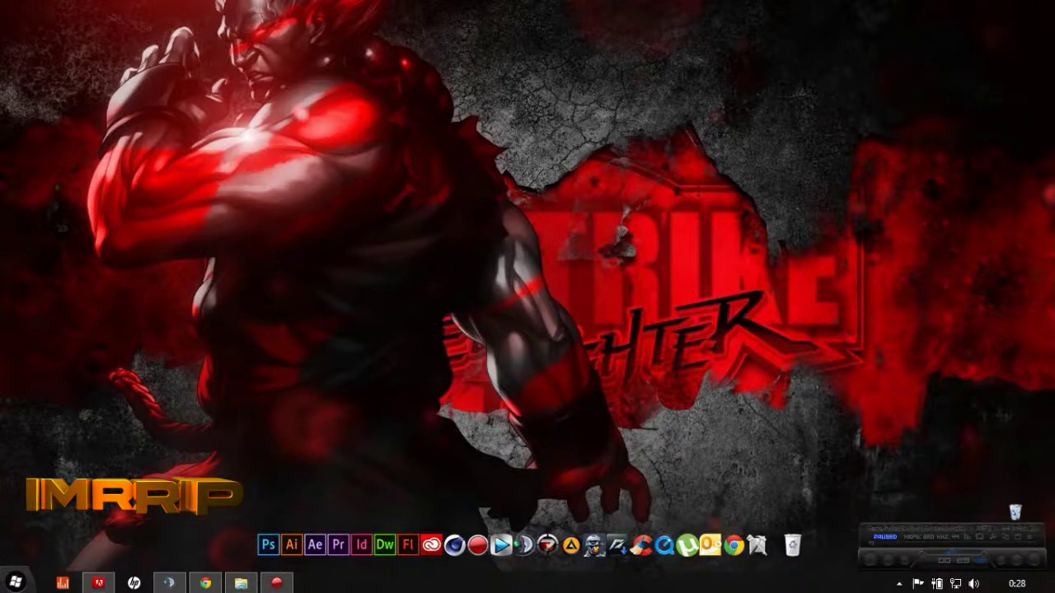
left_click(949, 553)
left_click(928, 27)
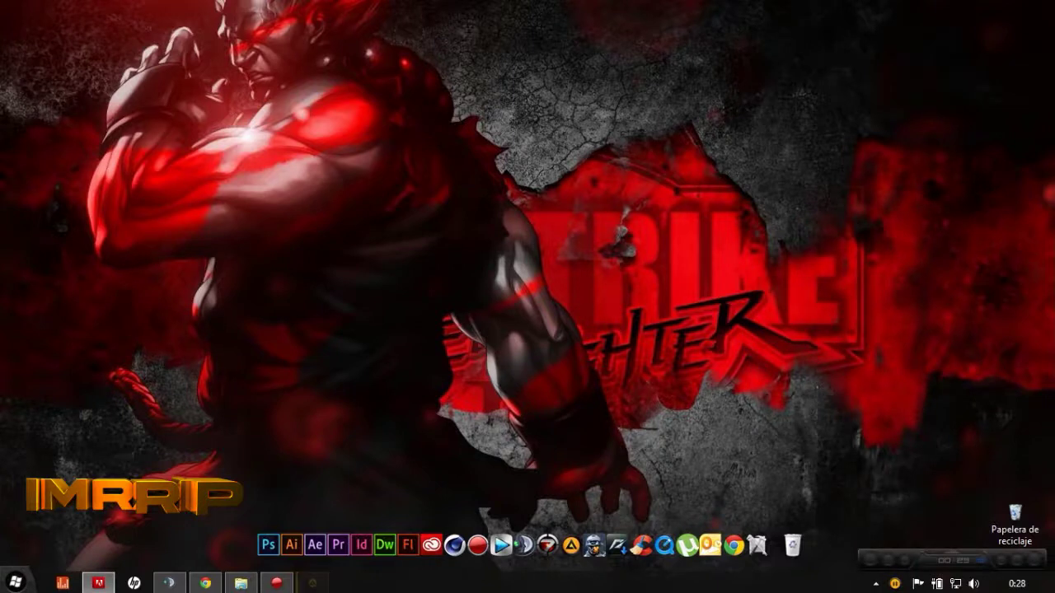